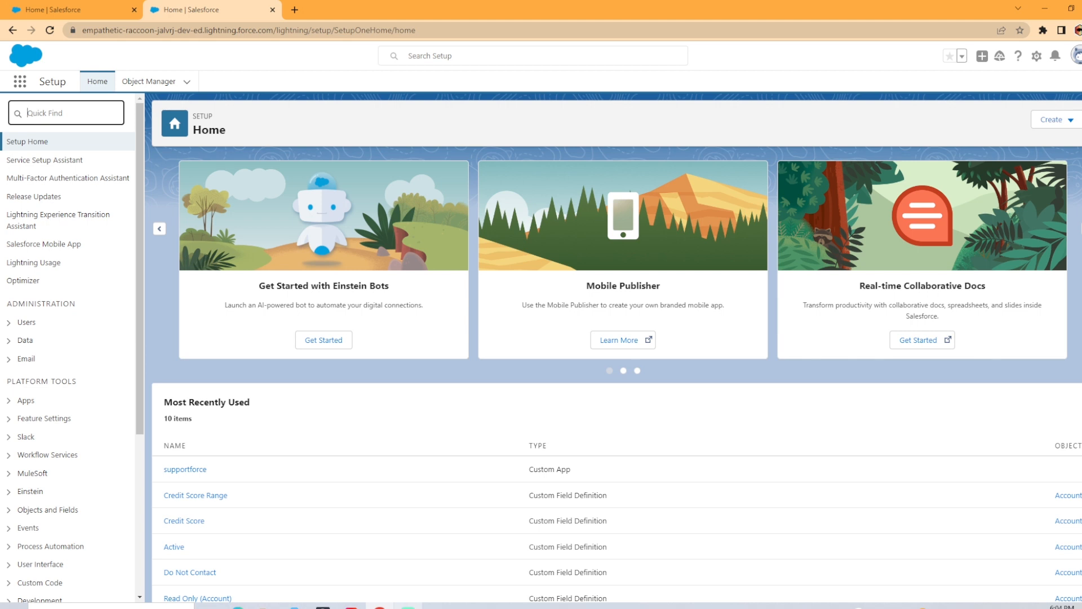
pyautogui.write('lightning usa')
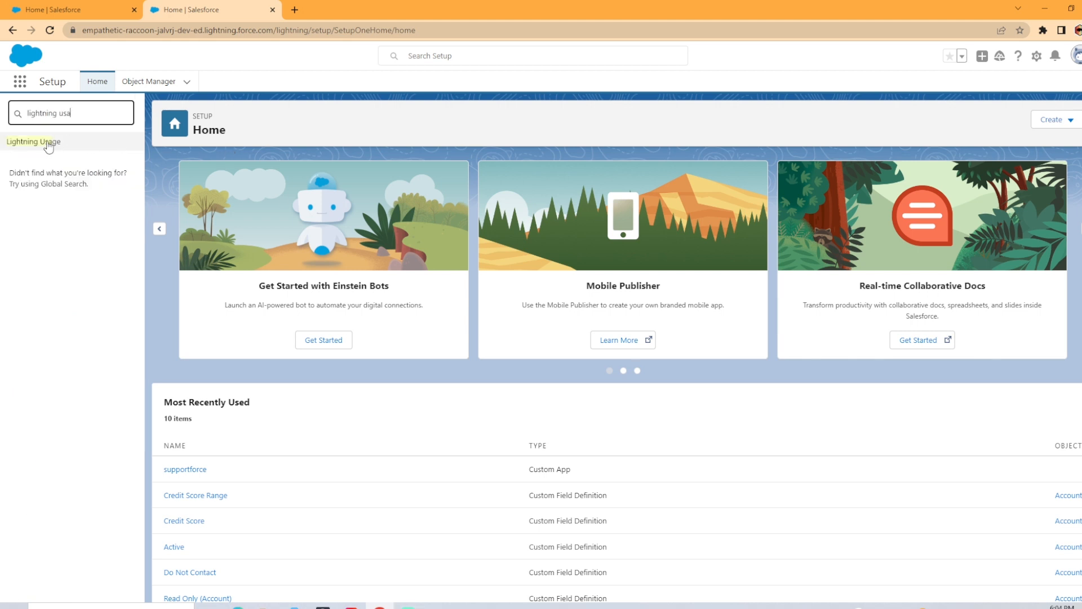
# Open the Lightning Usage setup page from the Quick Find results
pyautogui.click(35, 142)
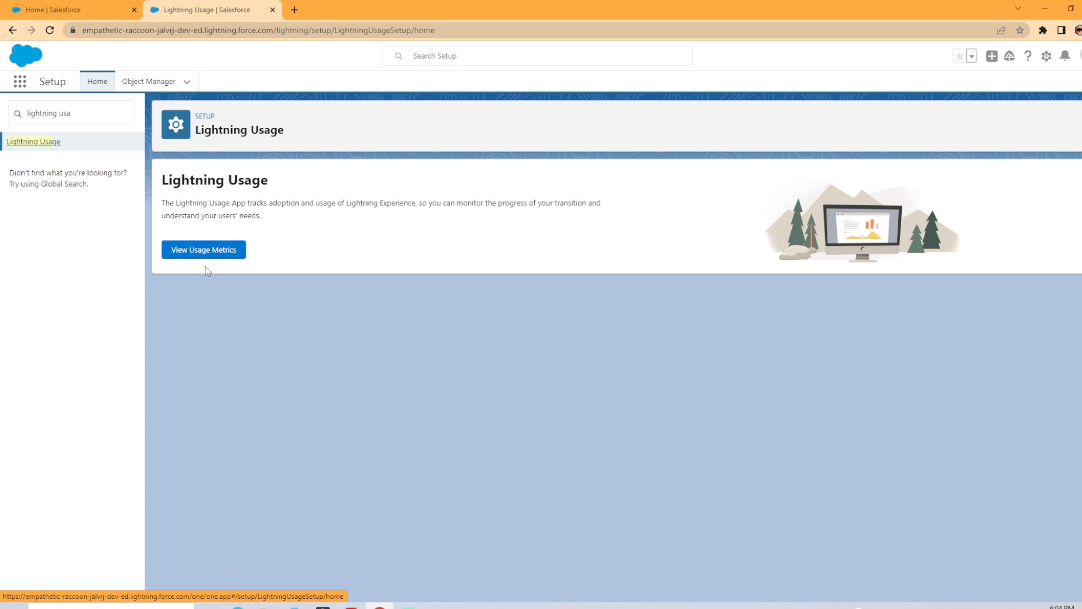
# Open the Lightning Usage metrics app in a new browser tab
pyautogui.click(203, 249)
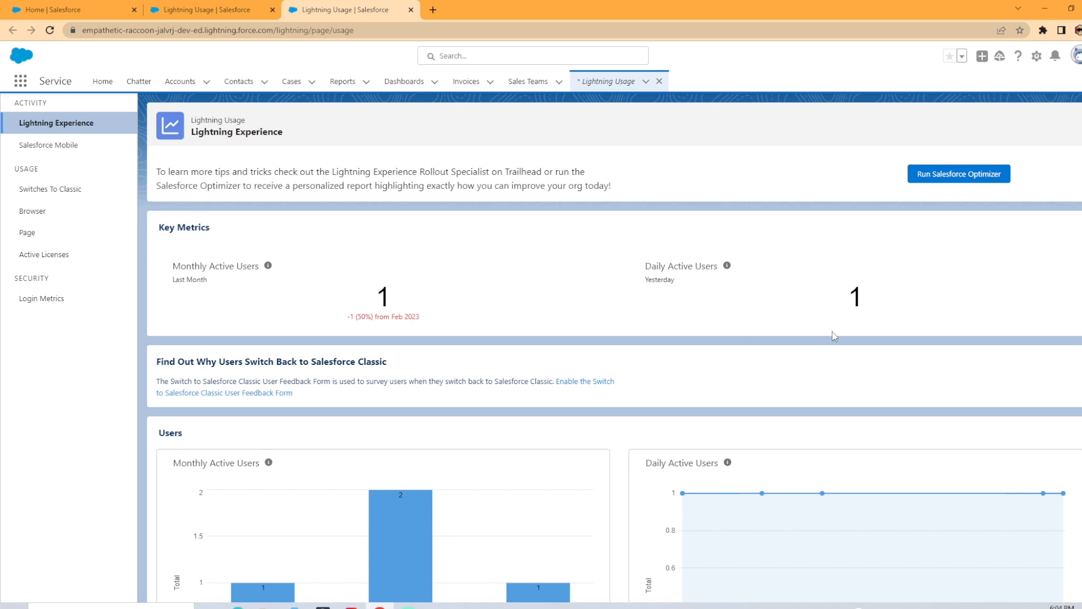
pyautogui.scroll(-2, 747, 385)
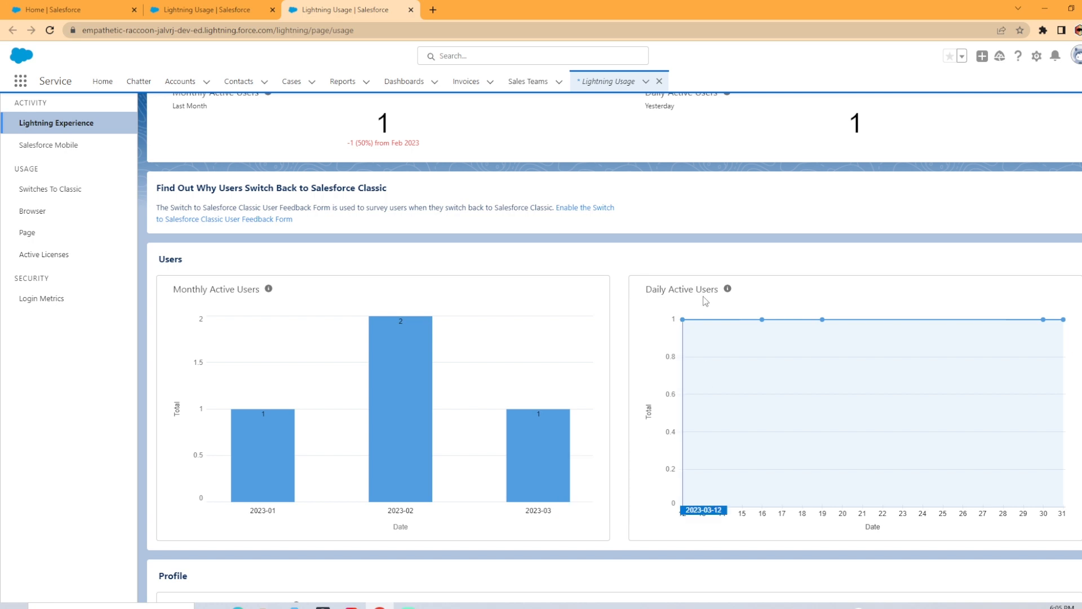
pyautogui.scroll(-1, 706, 367)
pyautogui.scroll(-2, 706, 367)
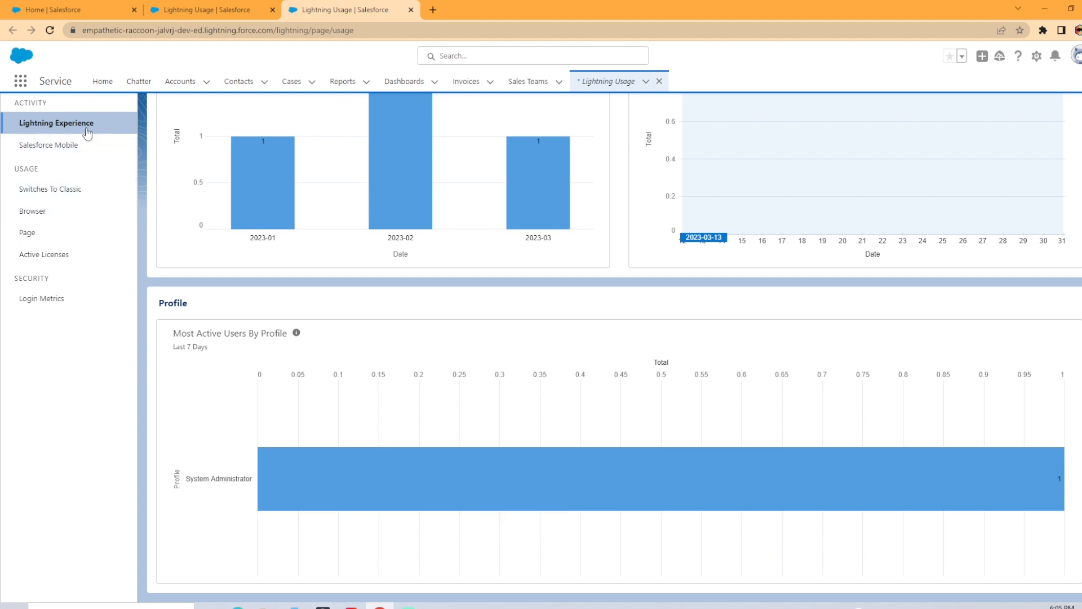
pyautogui.scroll(8, 214, 148)
pyautogui.scroll(3, 466, 372)
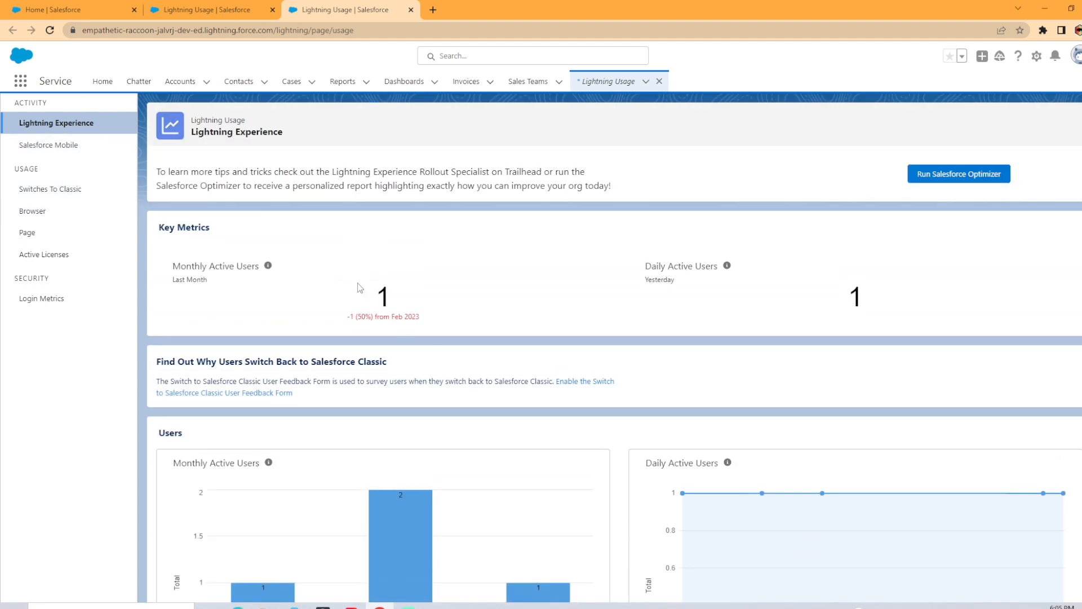
pyautogui.click(79, 150)
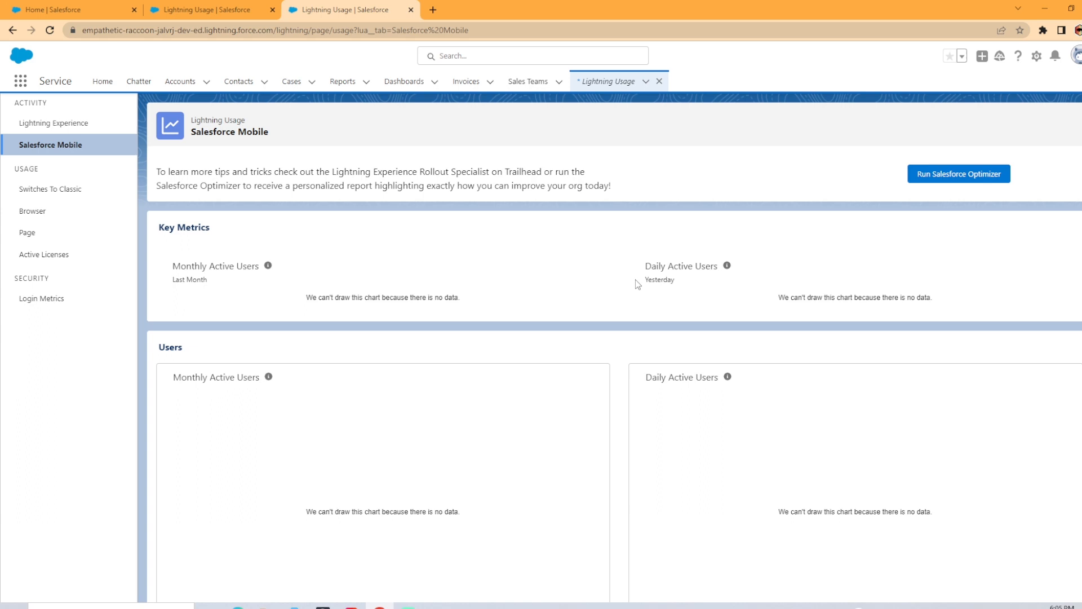
pyautogui.scroll(-5, 385, 405)
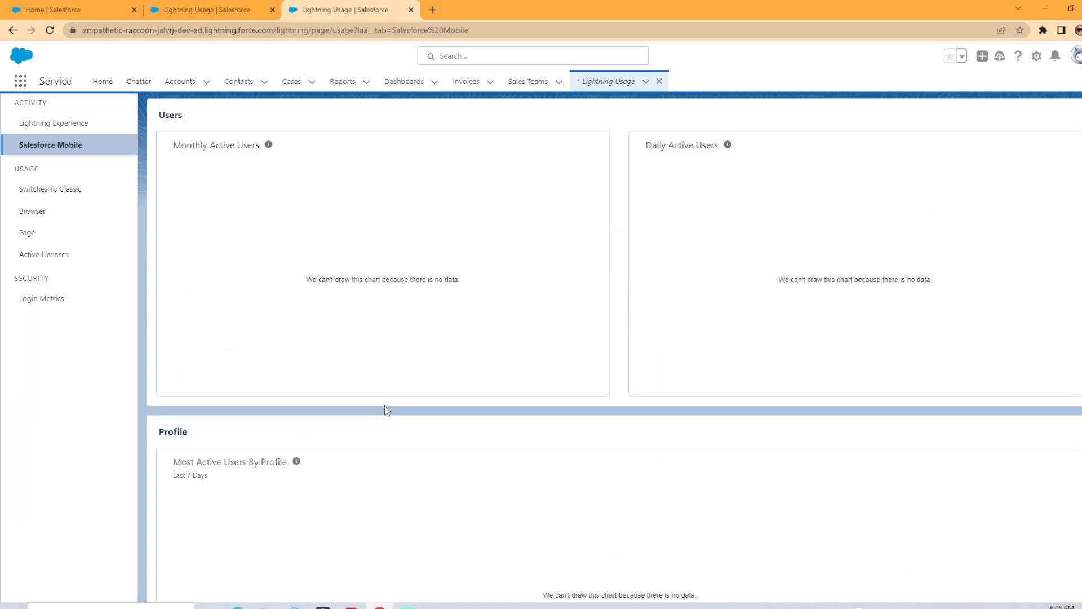
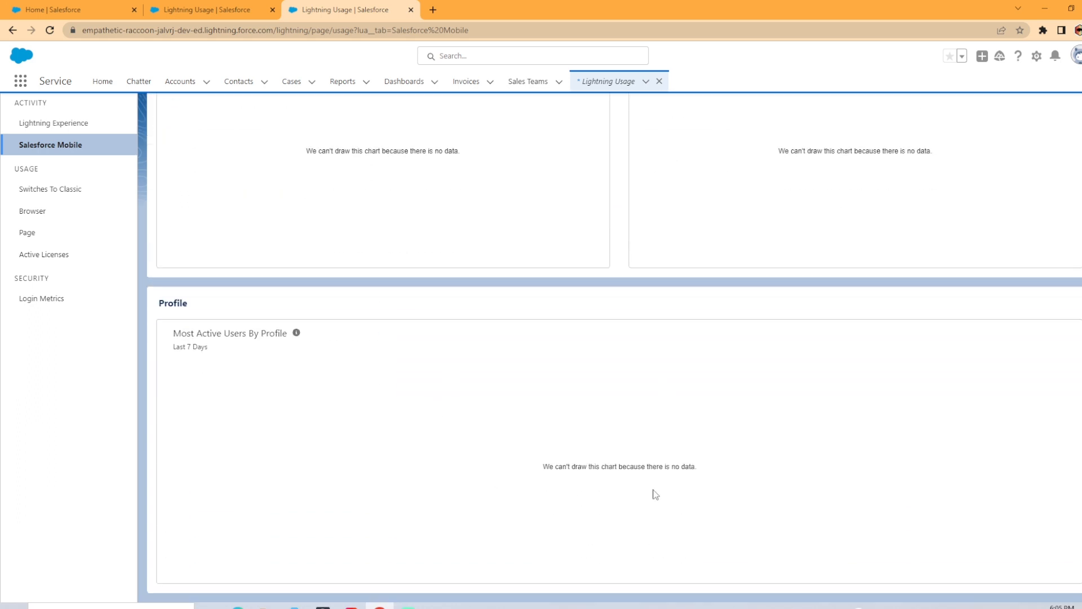
pyautogui.scroll(4, 883, 374)
pyautogui.scroll(4, 884, 374)
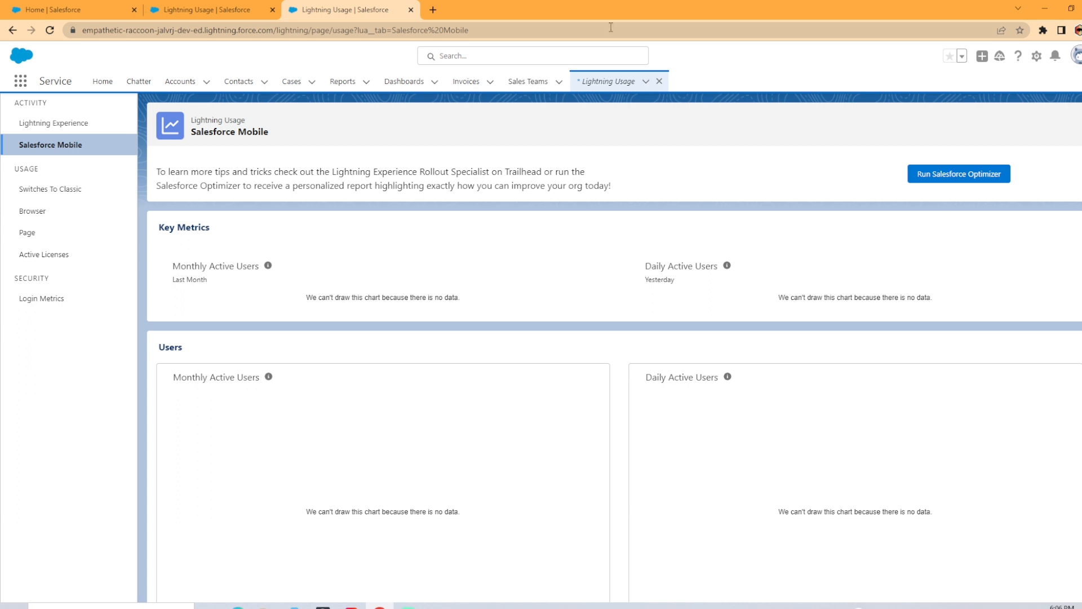
# Show the Switches To Classic report with its monthly, daily and per-user charts
pyautogui.click(53, 188)
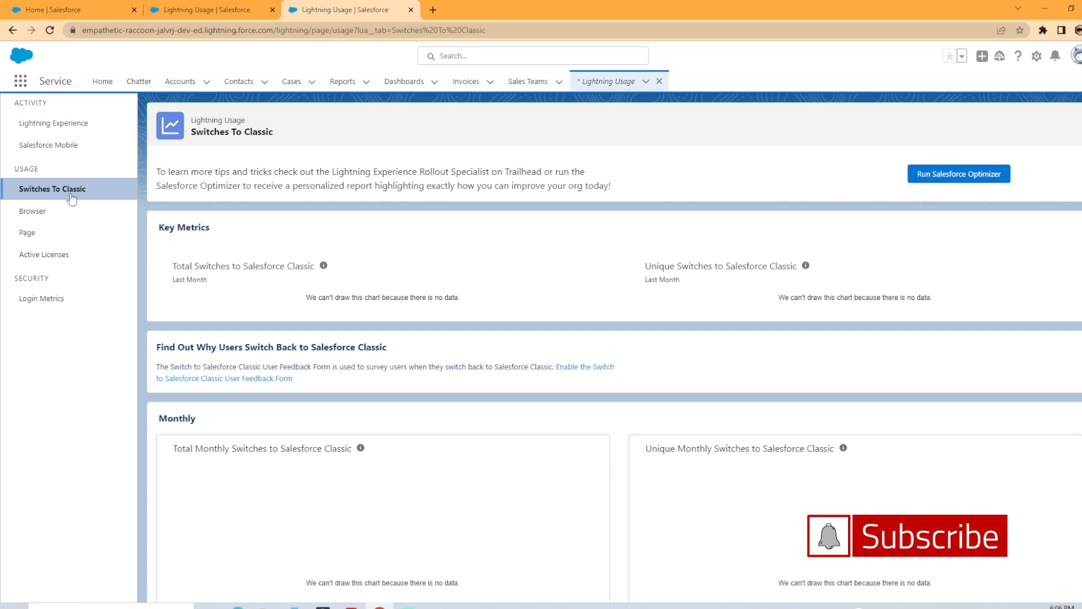
pyautogui.scroll(-3, 457, 355)
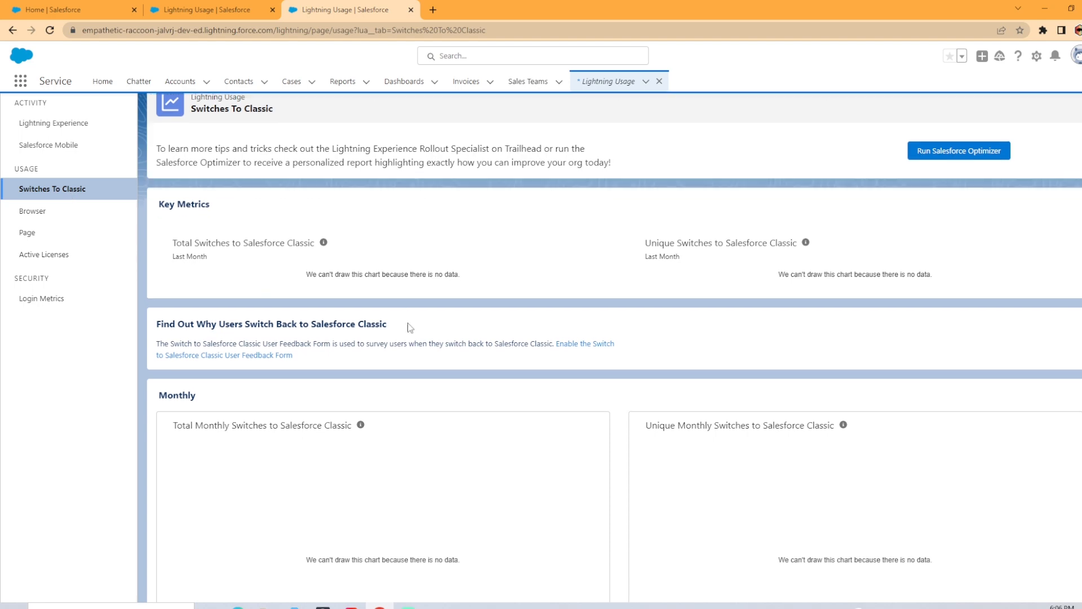
pyautogui.scroll(-3, 457, 355)
pyautogui.scroll(-5, 524, 372)
pyautogui.scroll(-1, 635, 463)
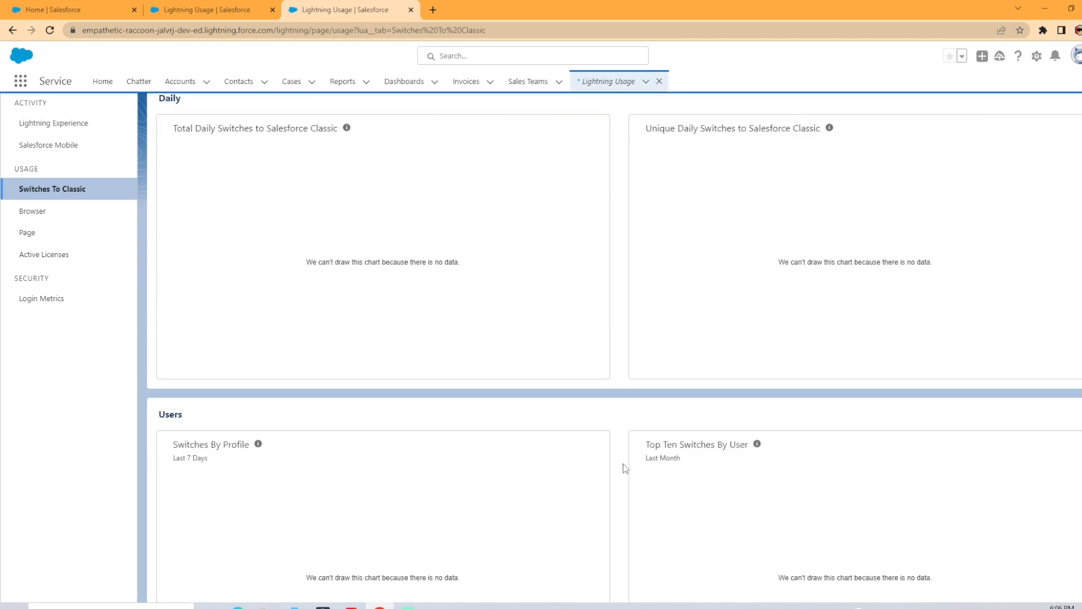
pyautogui.scroll(-2, 626, 467)
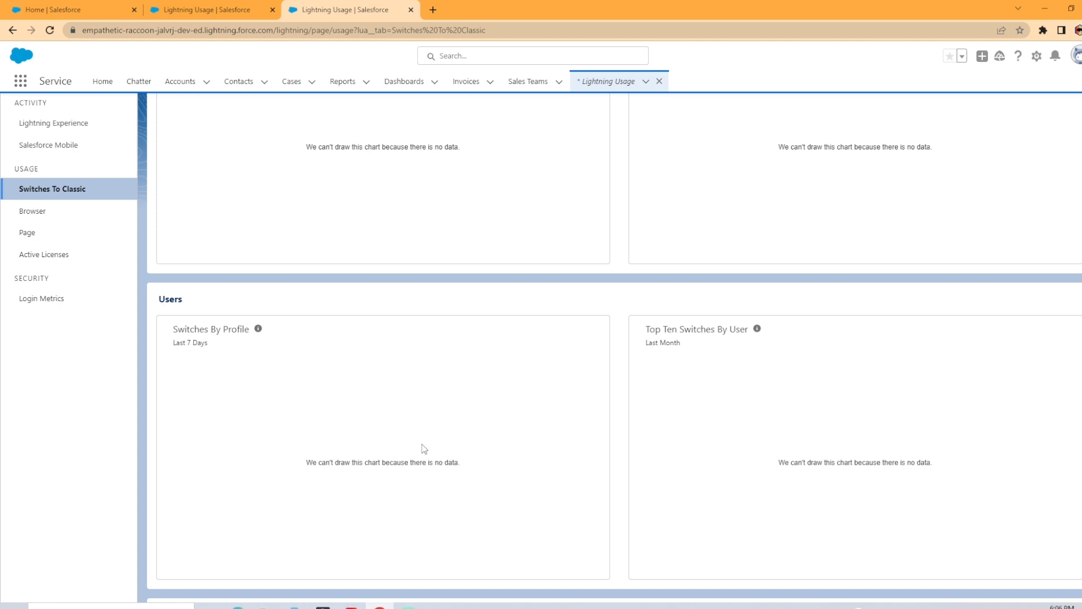
pyautogui.scroll(2, 422, 444)
# Show the Browser report with Chrome usage by month and the Performance charts
pyautogui.click(34, 210)
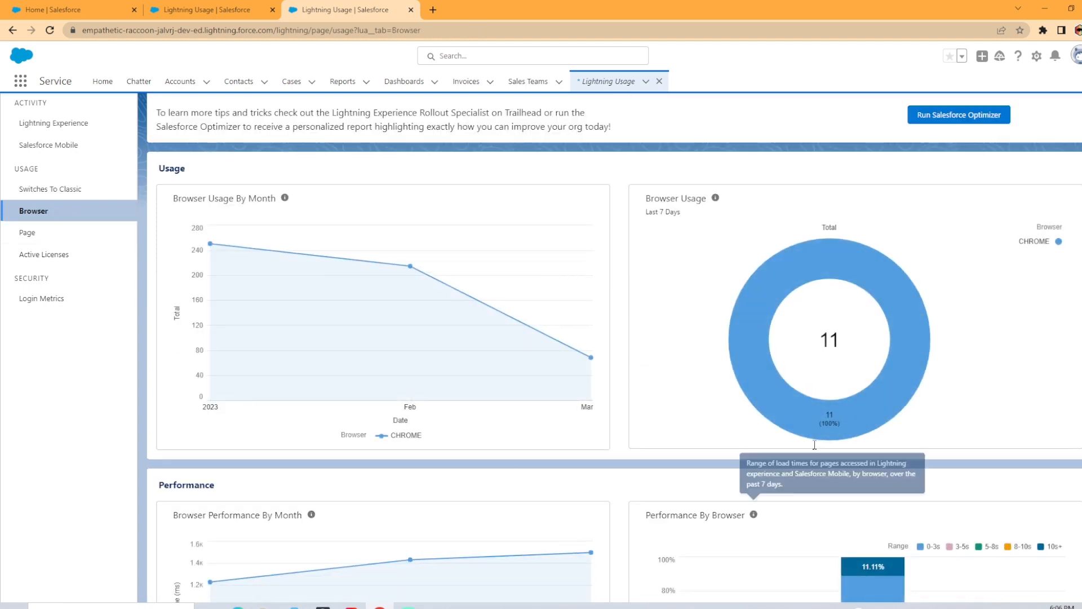
pyautogui.scroll(-2, 945, 402)
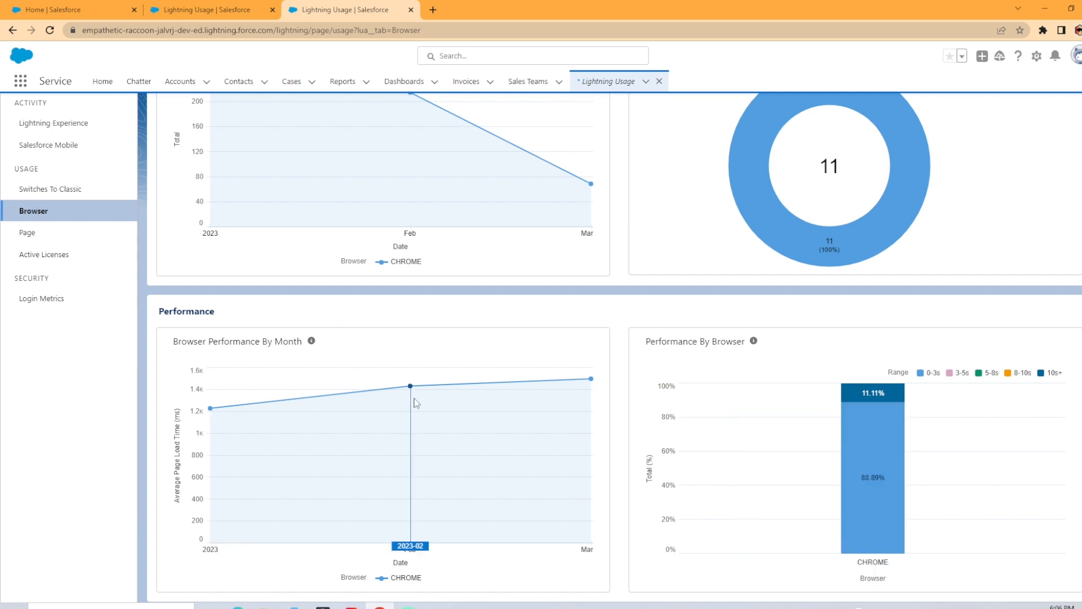
# Show the Page report listing Account Record as most viewed over the last 7 days
pyautogui.moveTo(410, 386)
pyautogui.click(39, 241)
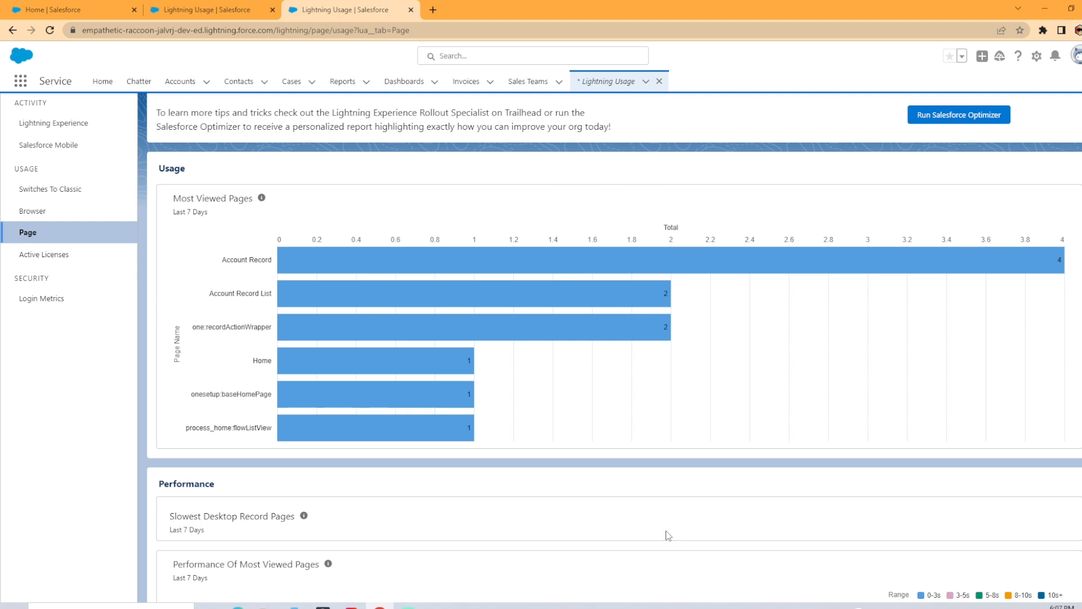
pyautogui.scroll(-3, 667, 536)
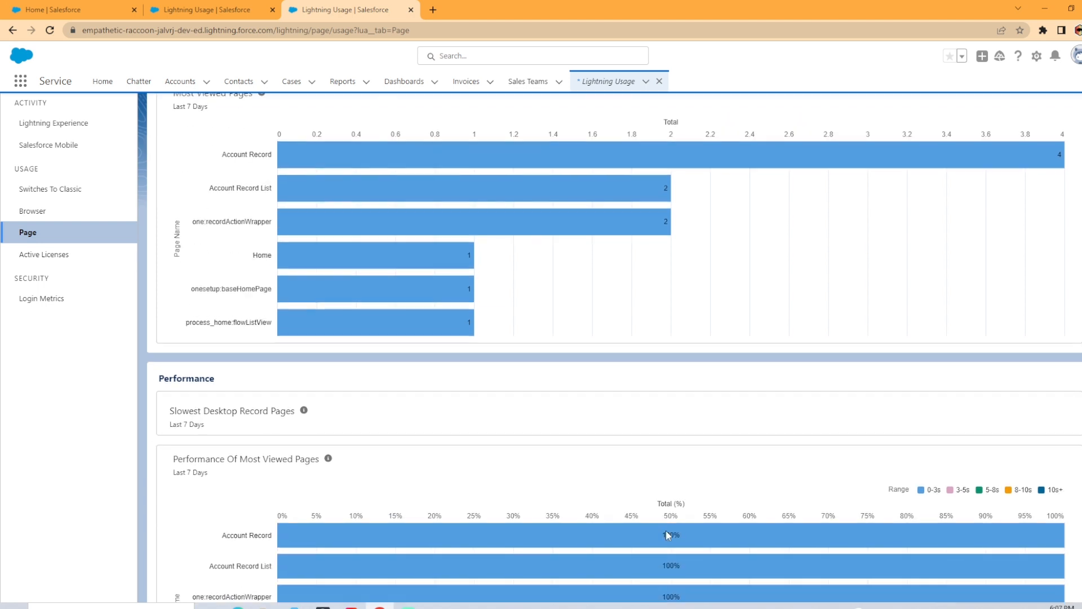
pyautogui.scroll(-2, 508, 423)
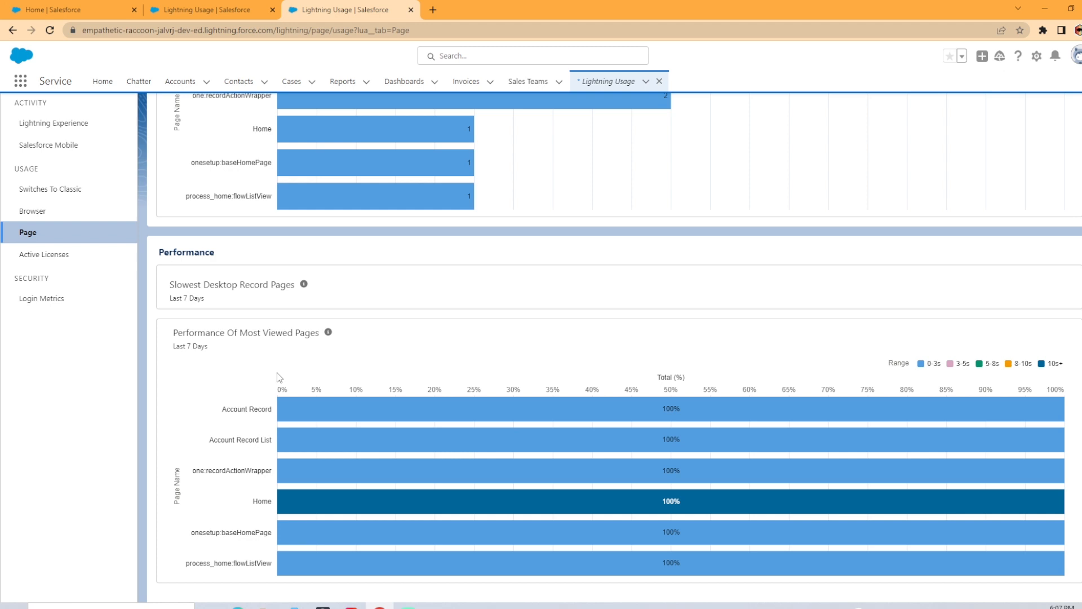
pyautogui.moveTo(671, 498)
pyautogui.scroll(-3, 407, 338)
pyautogui.scroll(-3, 457, 446)
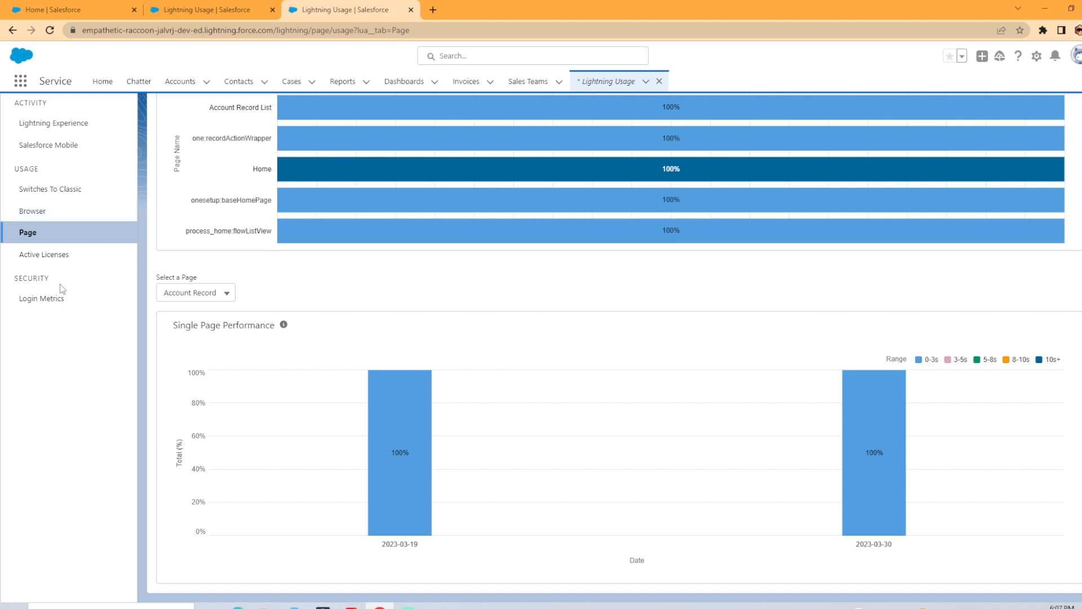
# Show the Active Licenses report with user, permission set and feature license charts
pyautogui.click(45, 254)
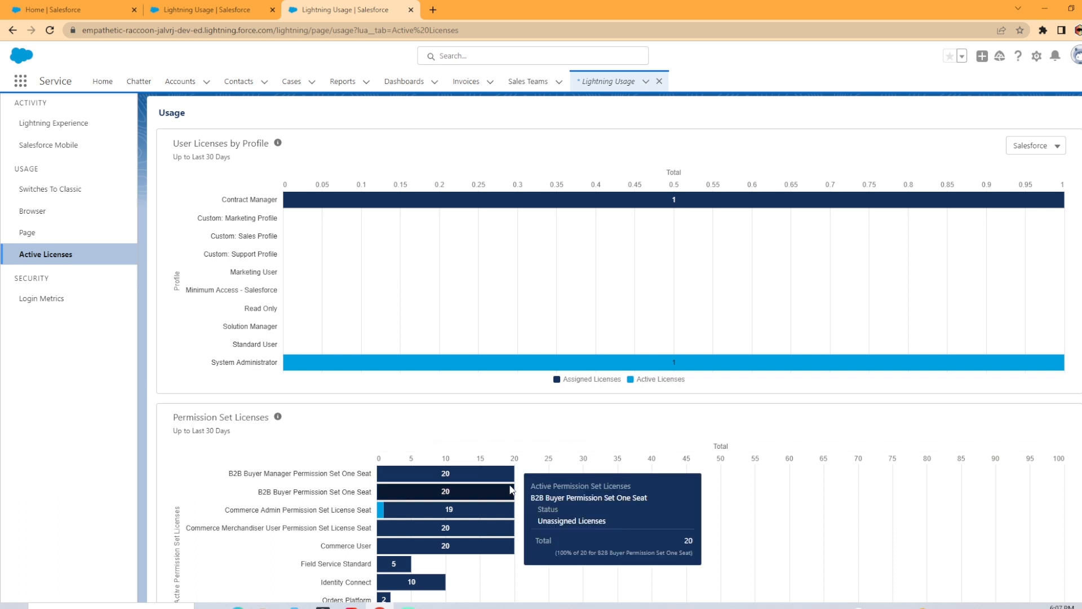
pyautogui.scroll(-2, 601, 497)
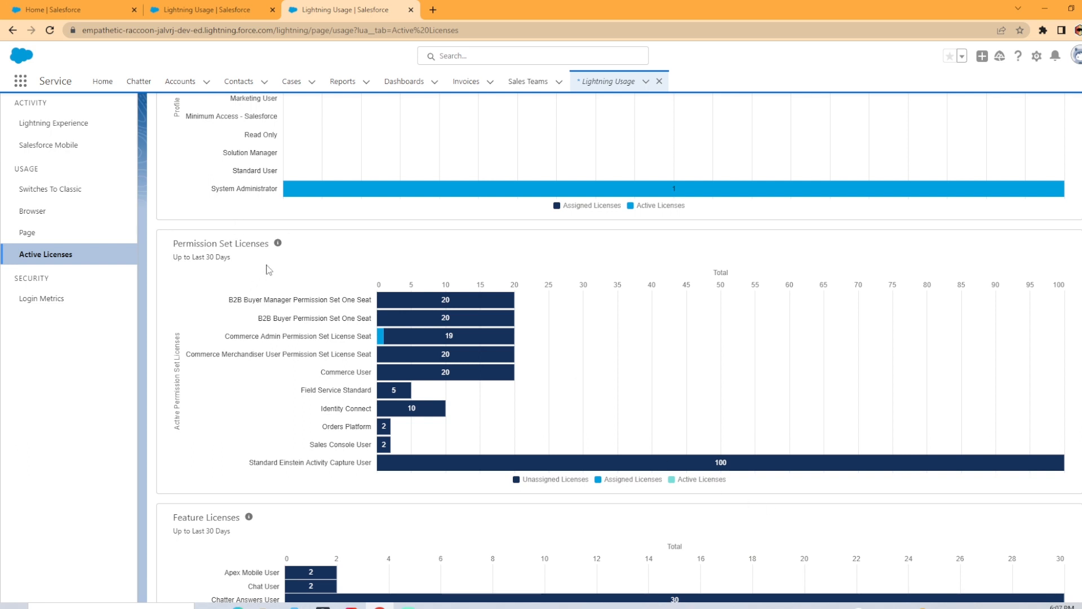
pyautogui.scroll(-2, 290, 372)
pyautogui.scroll(-1, 290, 381)
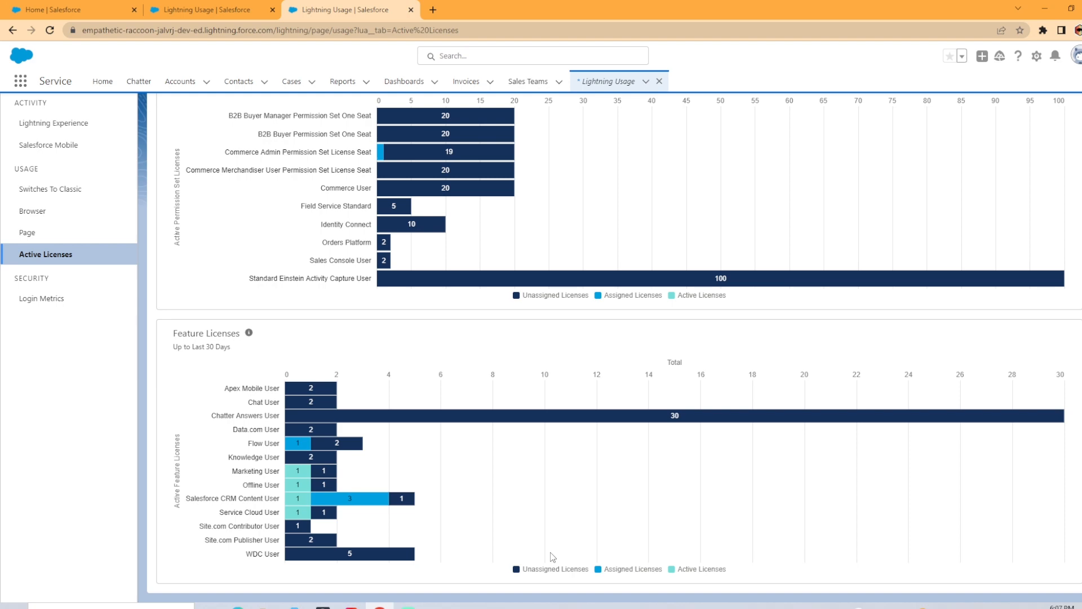
pyautogui.scroll(5, 551, 557)
pyautogui.scroll(5, 551, 557)
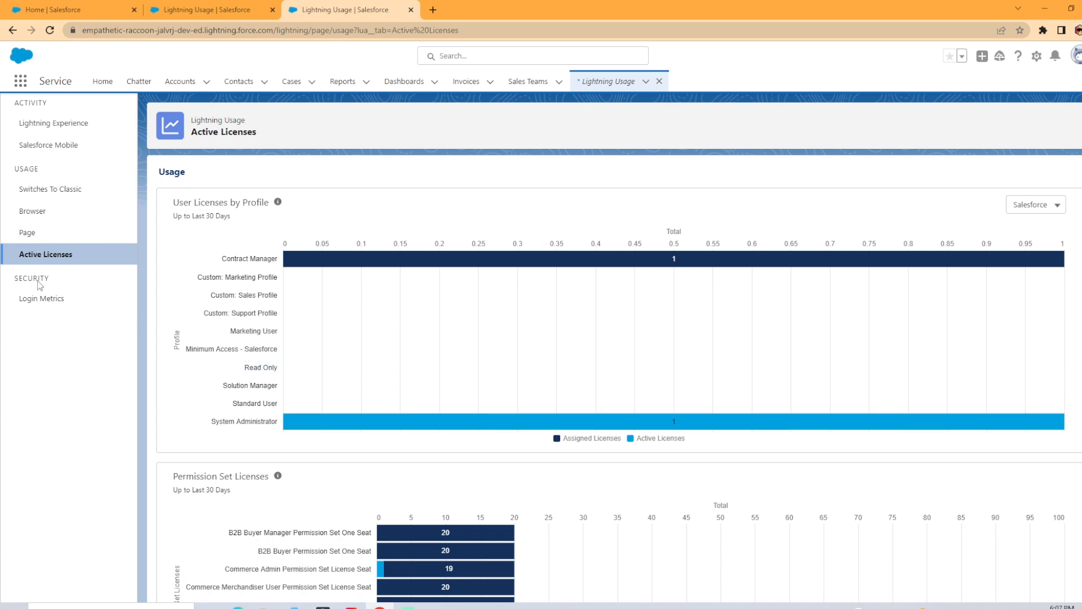
# Show the Login Metrics report of MFA, password-free and single sign-on logins
pyautogui.click(40, 297)
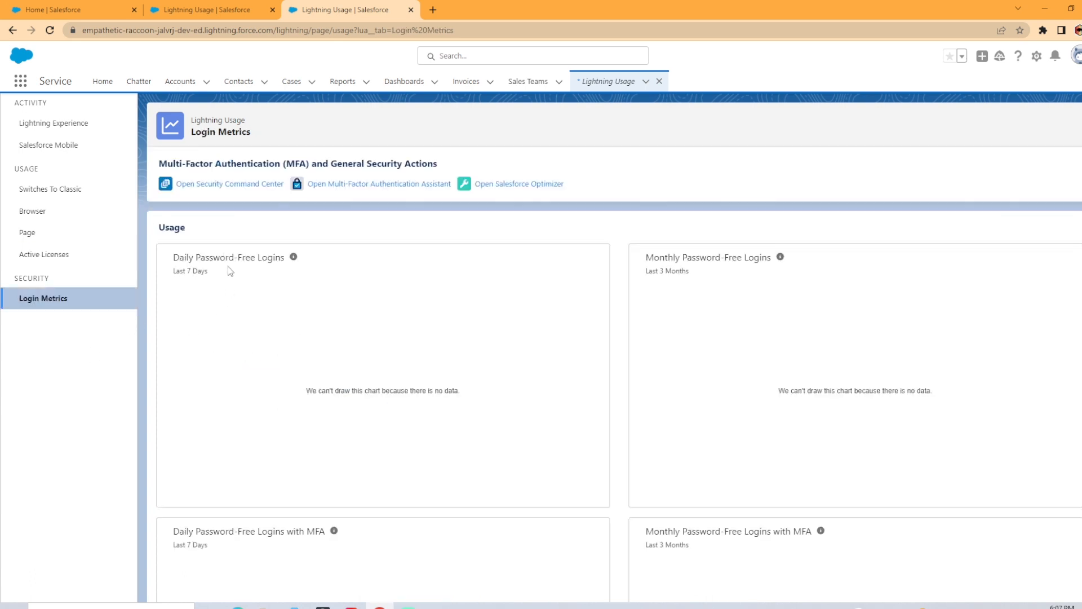
pyautogui.scroll(-1, 227, 271)
pyautogui.scroll(-3, 423, 347)
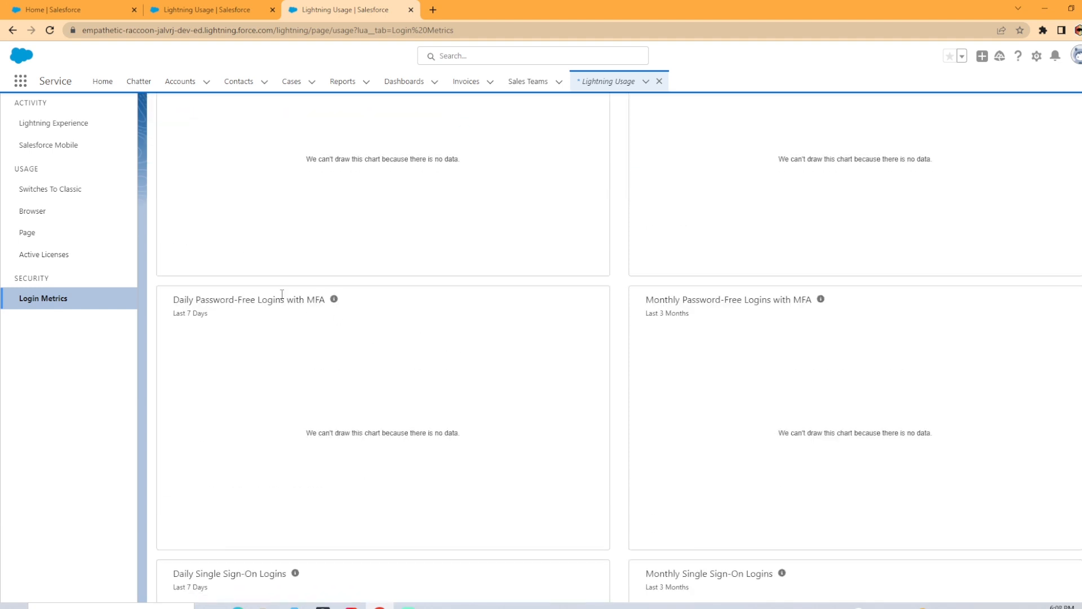
pyautogui.scroll(-3, 460, 418)
pyautogui.scroll(-3, 461, 418)
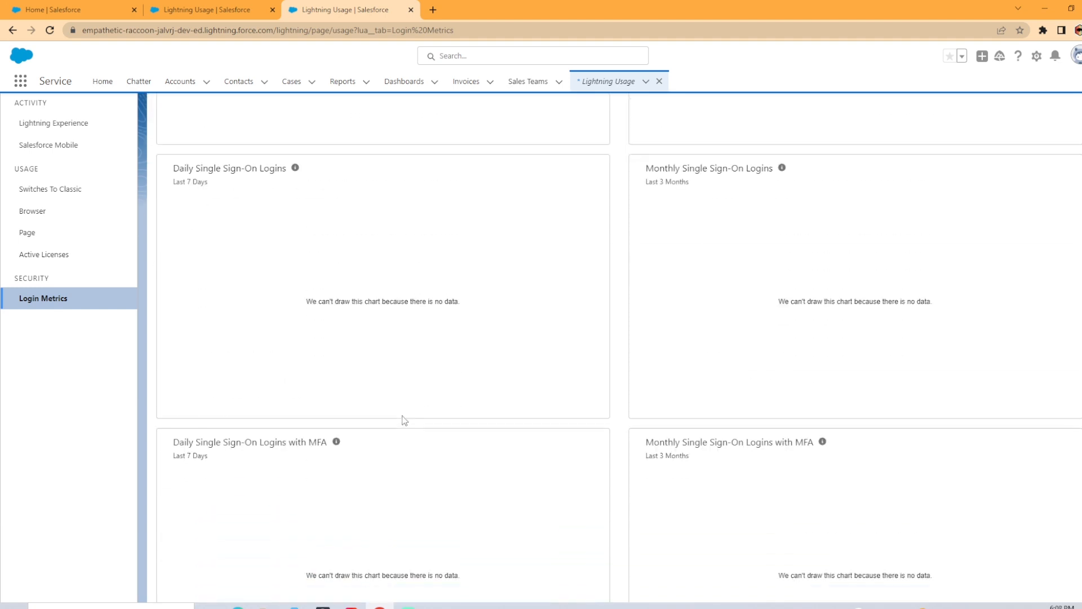
pyautogui.scroll(-2, 402, 420)
pyautogui.scroll(-3, 402, 420)
pyautogui.scroll(-2, 403, 419)
pyautogui.scroll(-3, 403, 419)
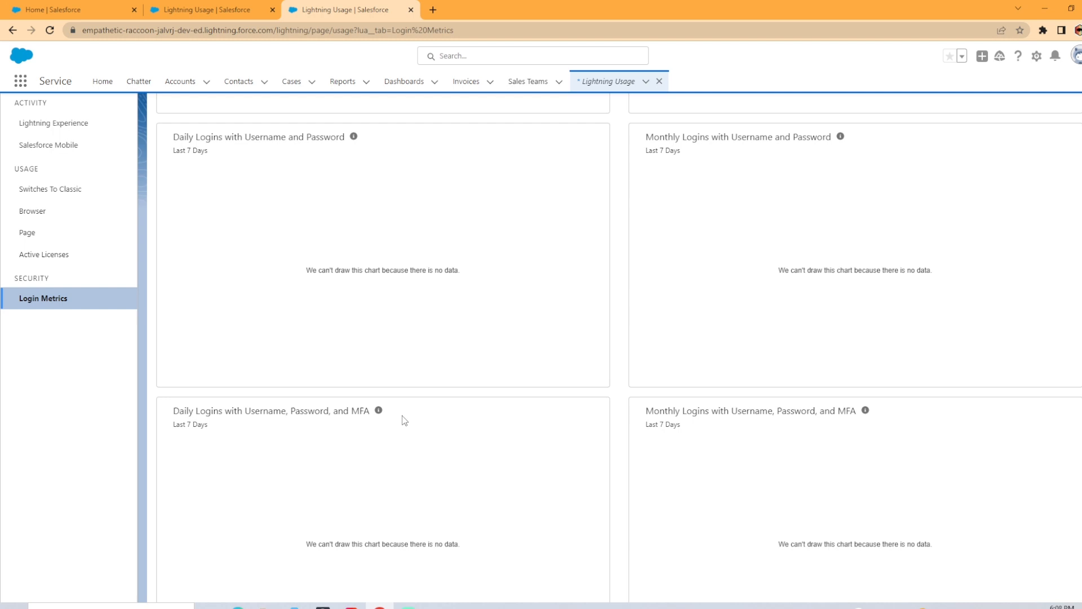
pyautogui.scroll(-2, 403, 420)
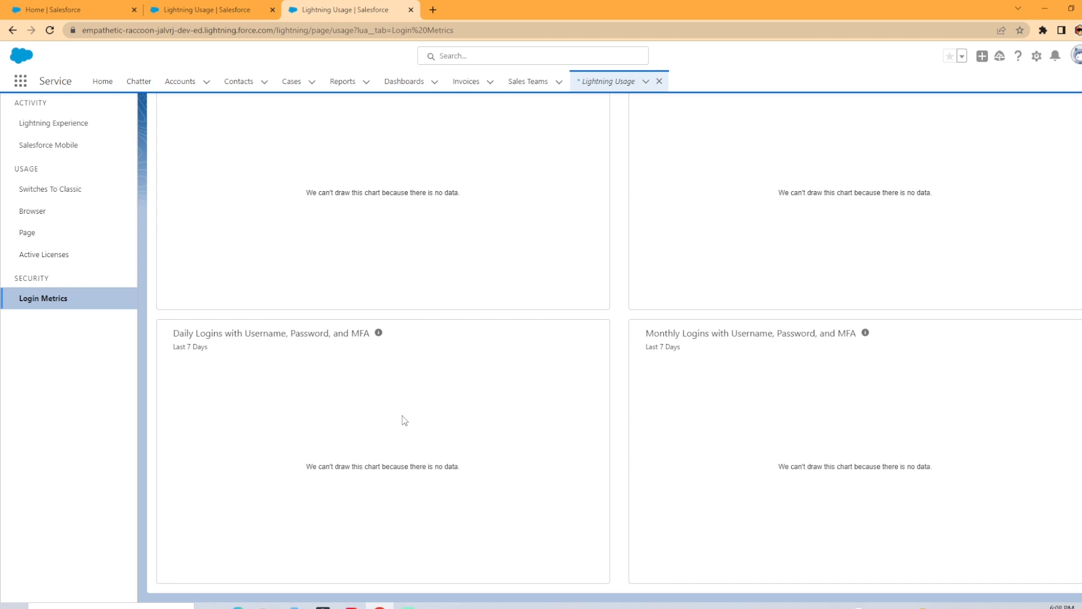
pyautogui.scroll(3, 609, 381)
pyautogui.scroll(3, 580, 429)
pyautogui.scroll(4, 580, 429)
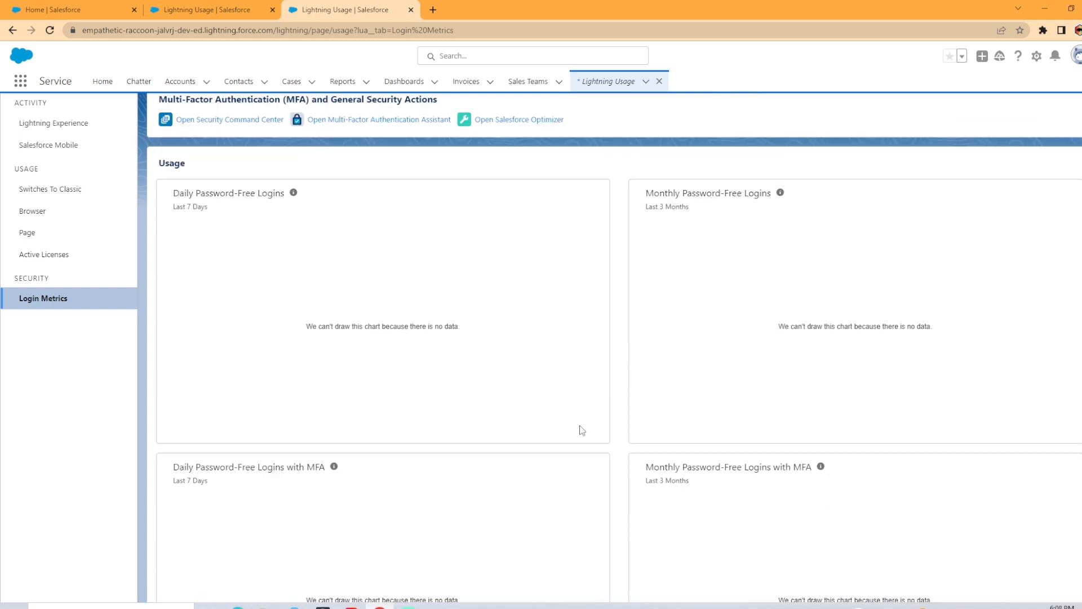
pyautogui.scroll(2, 580, 428)
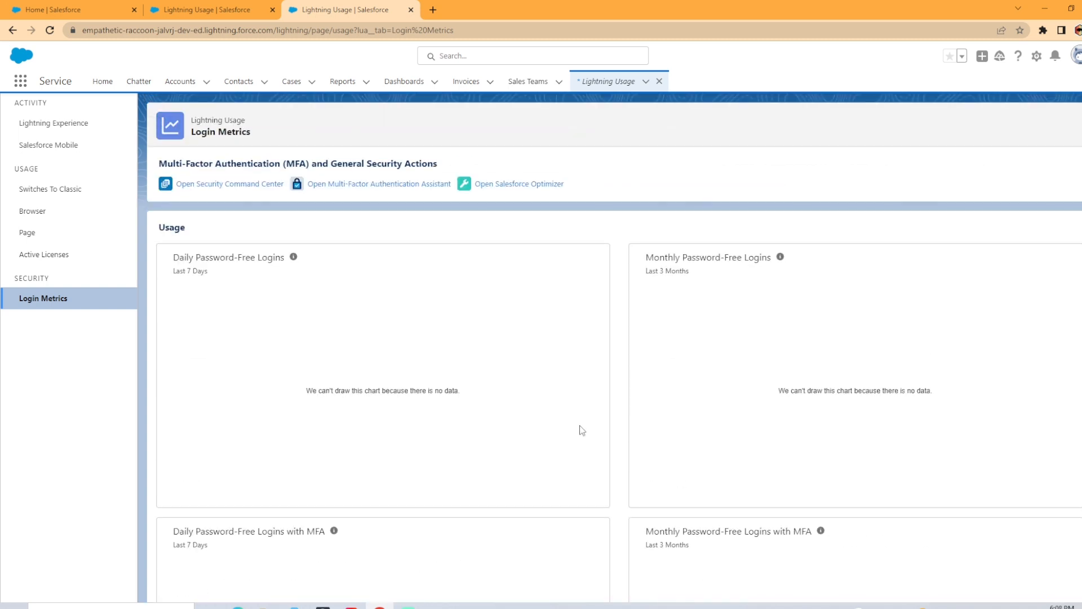